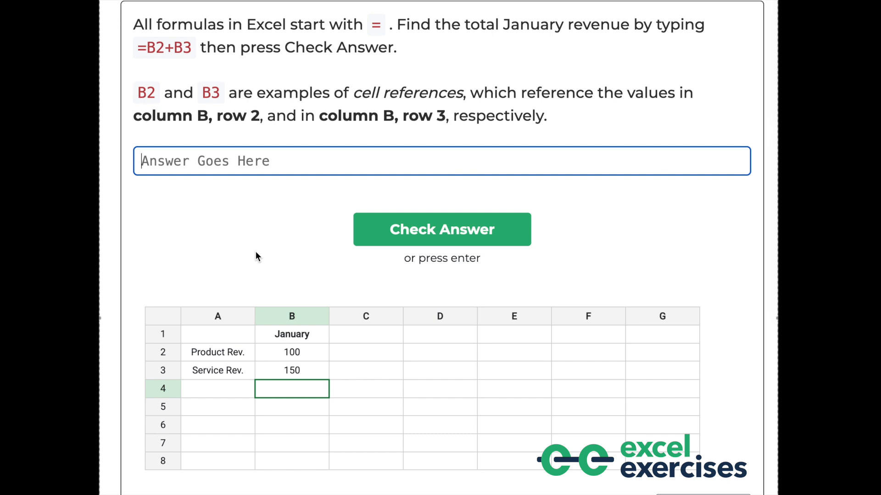
Step: Enter =B2+B3 as the answer for total January revenue and submit it for checking
type("=")
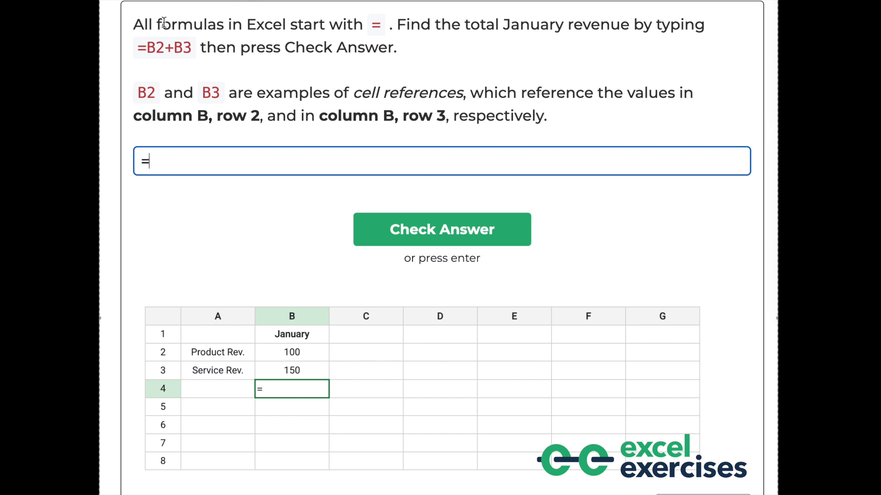
type("B2+B3")
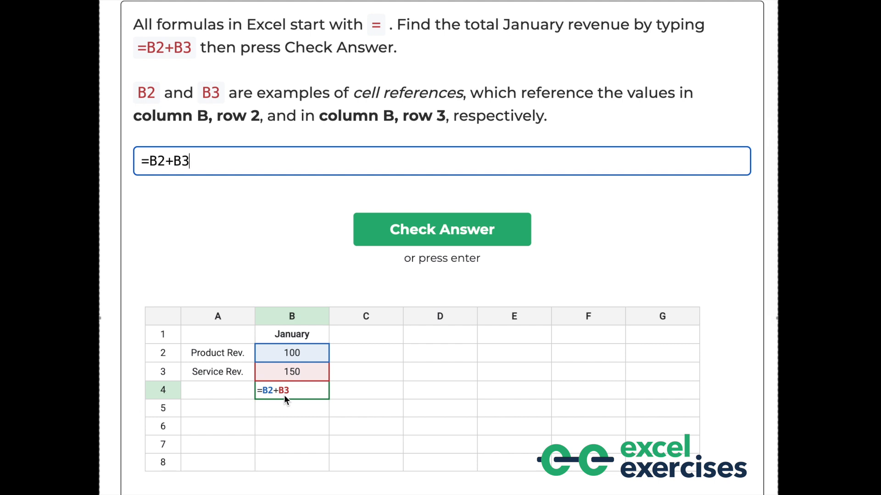
left_click(392, 240)
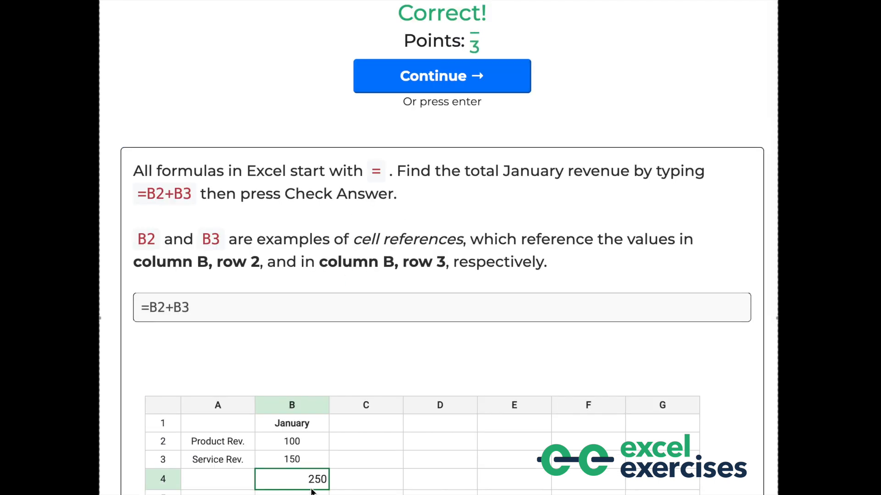
Step: Continue to the SUM function question and enter =SUM(B2, B3) as the answer for total January revenue
left_click(492, 79)
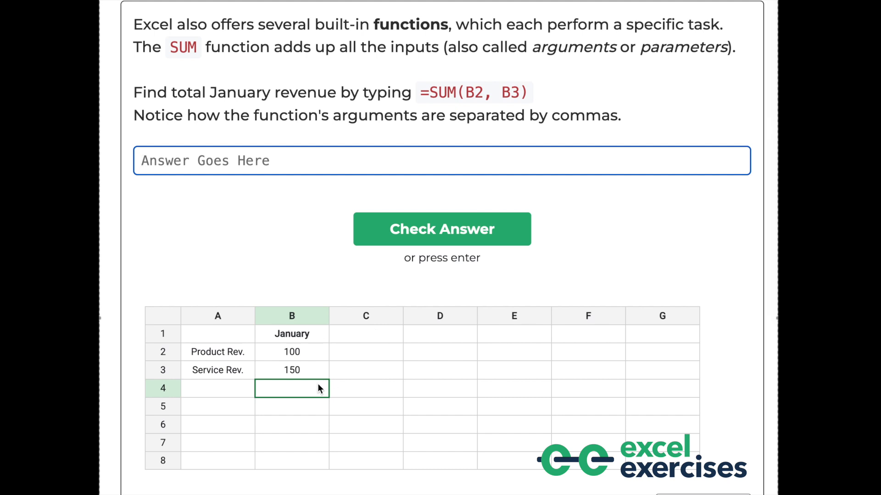
type("=SUM")
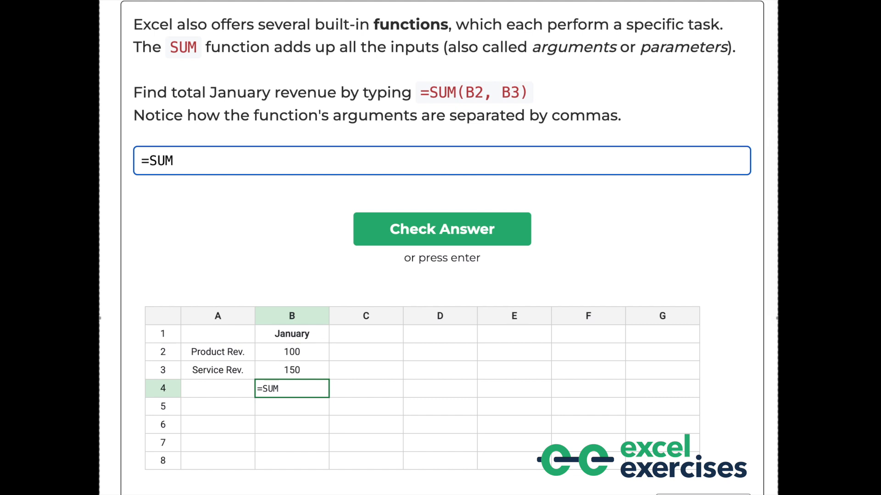
type("(")
type("B2,")
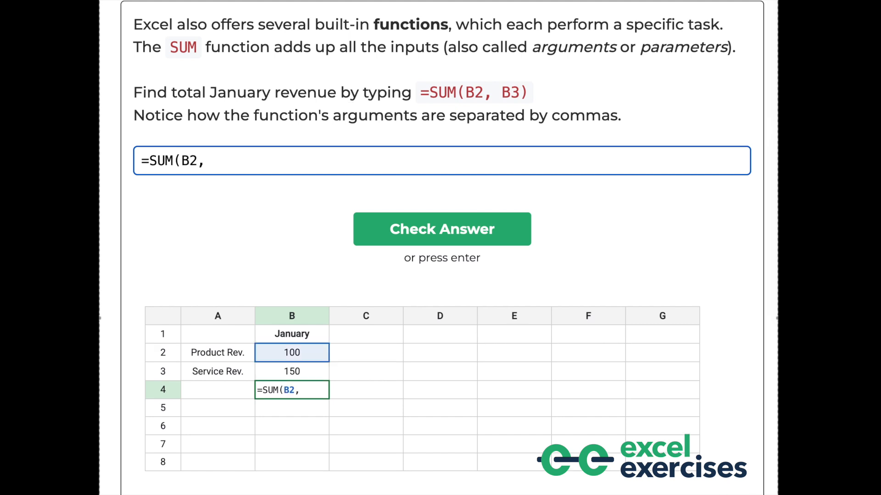
type(" B3)")
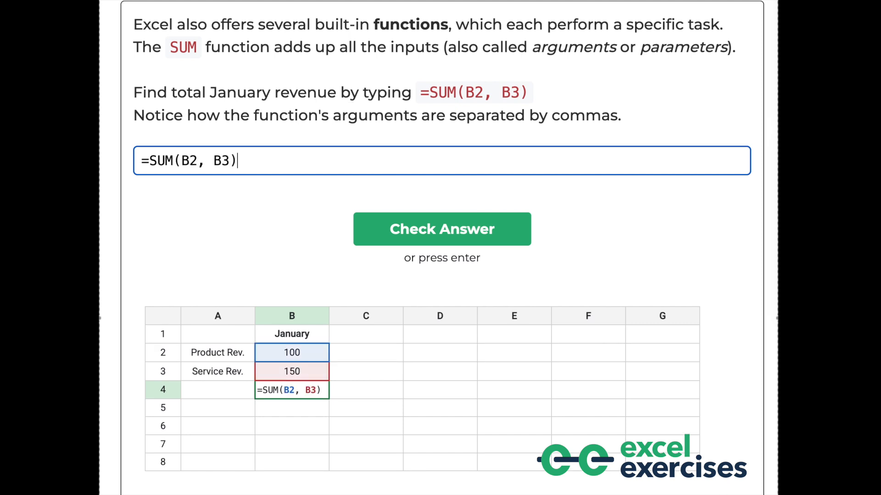
left_click(183, 224)
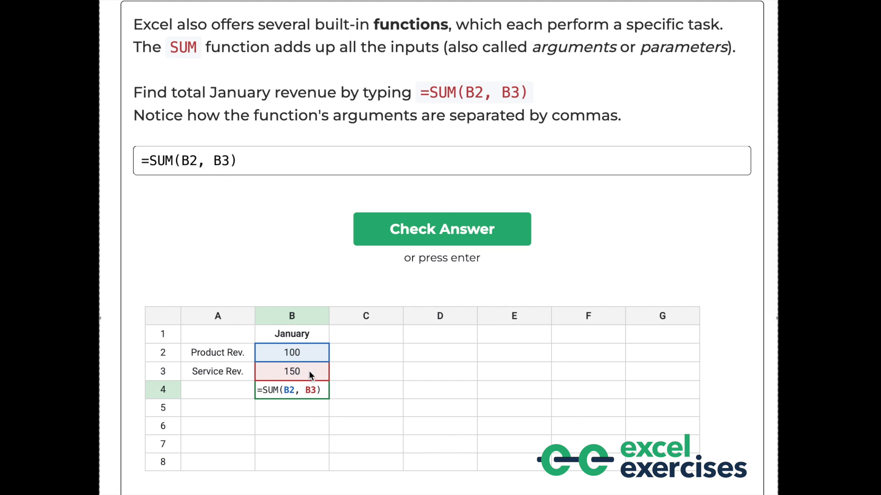
Step: Try adding d4 and c6 as extra arguments after B3 in the SUM formula, and remove them again
left_click(236, 161)
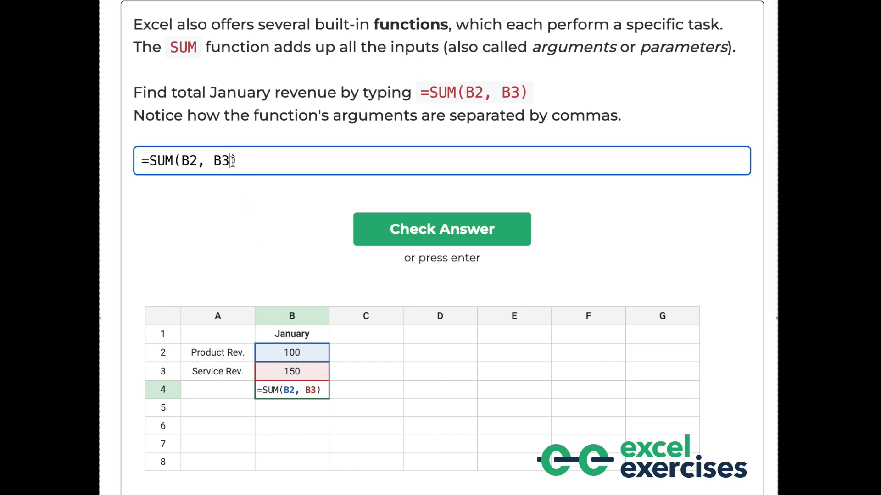
type(", d4, ")
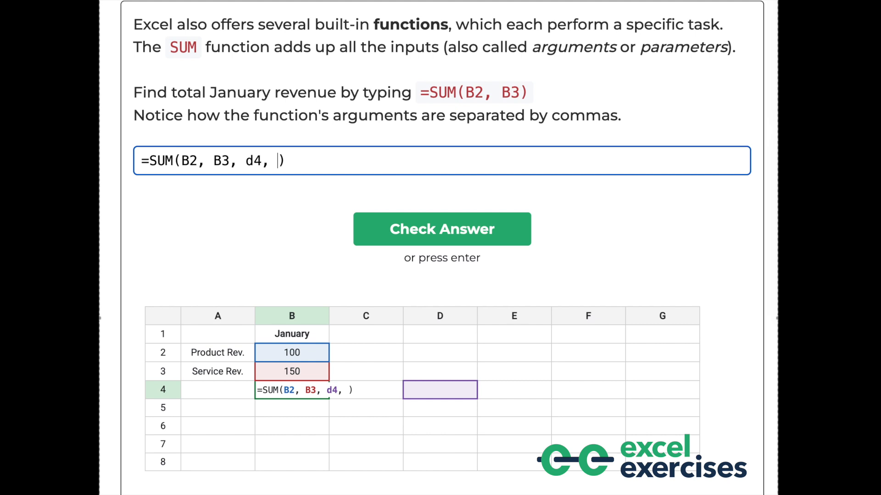
type("c6")
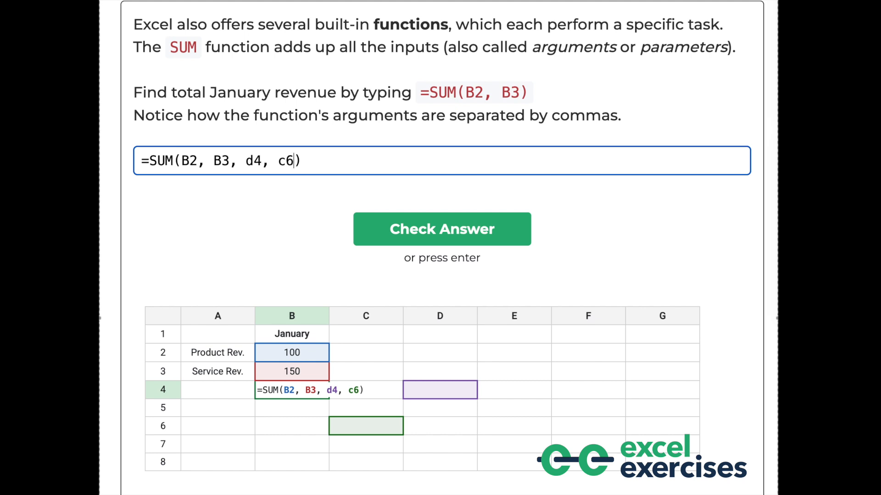
key("BackSpace")
key("BackSpace")
key("BackSpace")
key("BackSpace")
key("BackSpace")
key("BackSpace")
key("BackSpace")
key("BackSpace")
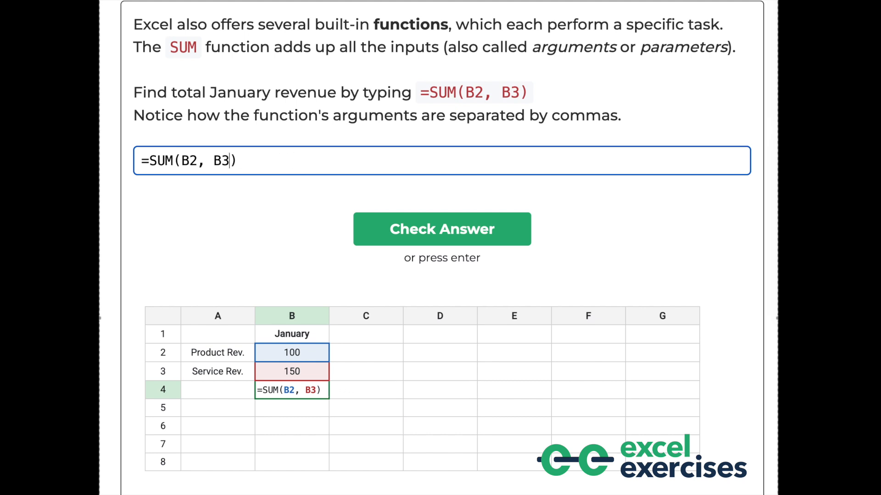
Step: Submit the =SUM(B2, B3) answer and continue to the question about passing a range of cells
key("Return")
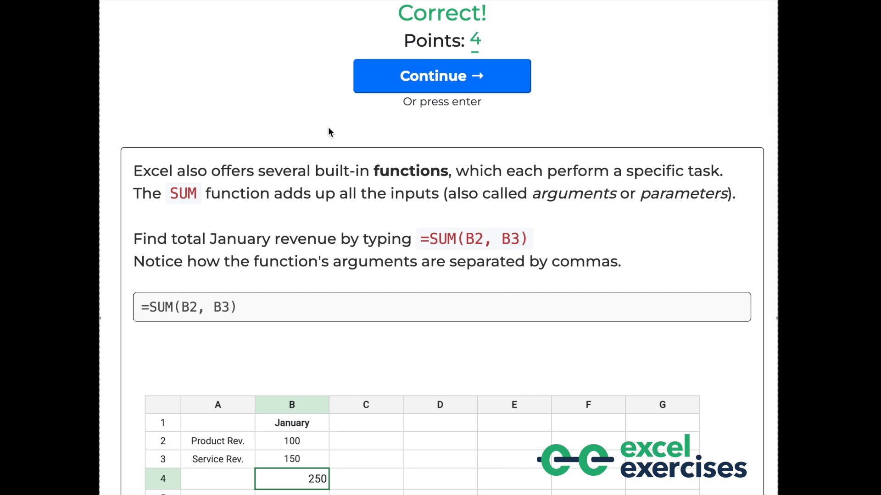
left_click(438, 79)
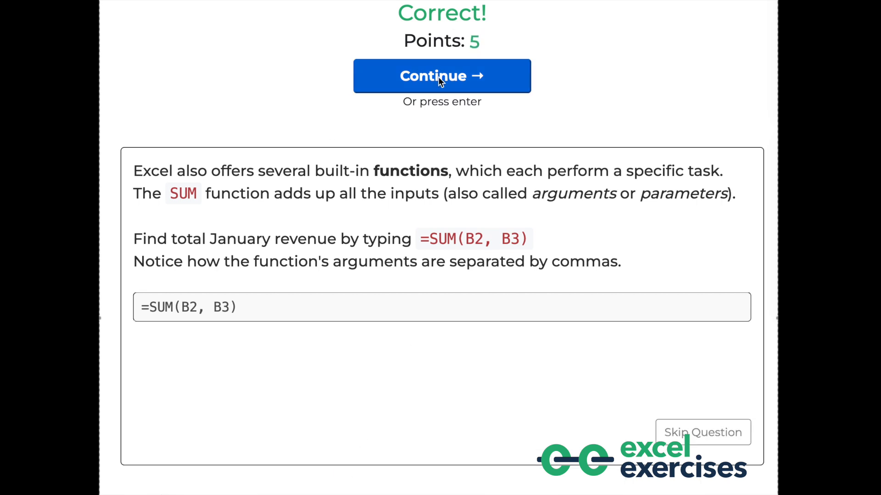
left_click(439, 77)
left_click(420, 90)
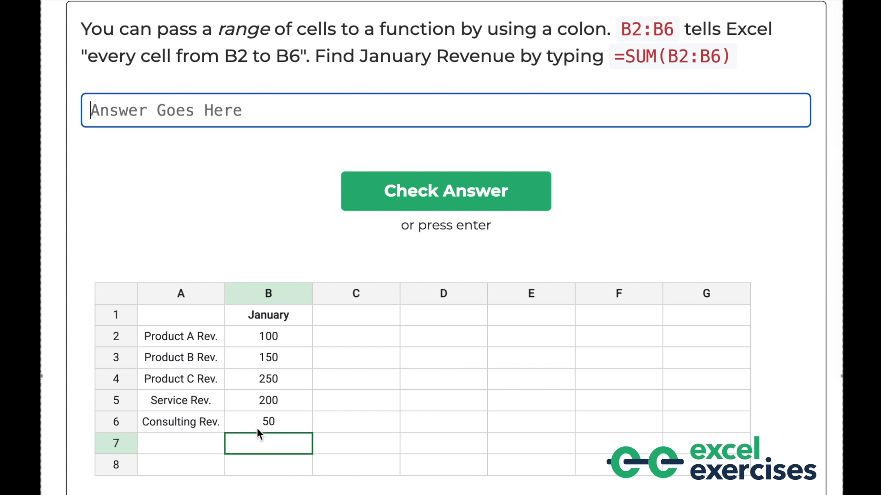
Step: Enter =SUM(B2:B6) as the answer for January revenue
type("=")
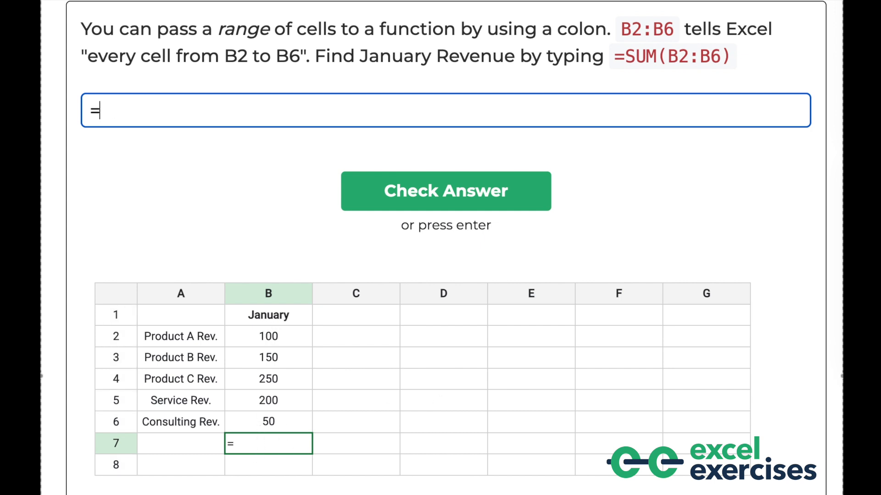
type("SUM")
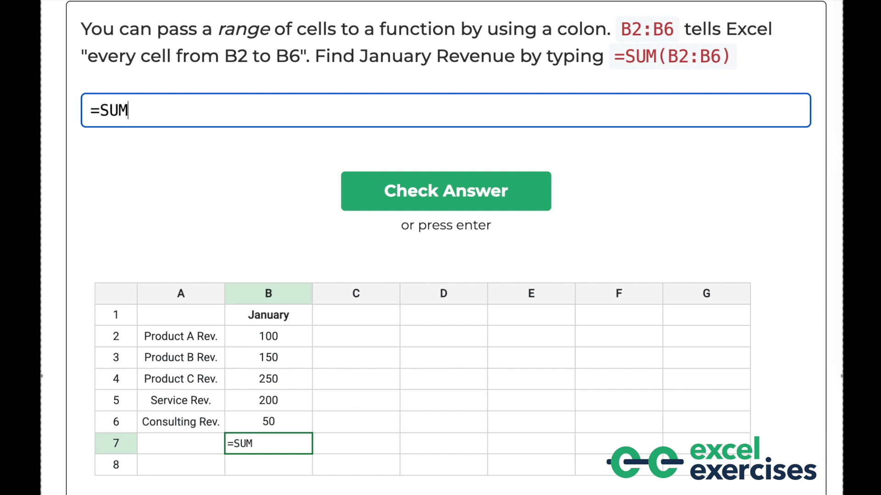
type("(B2:")
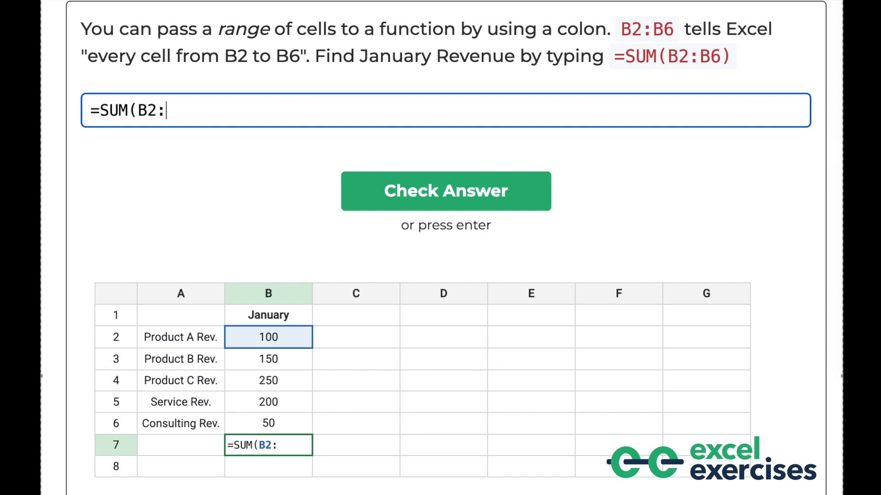
type("B6")
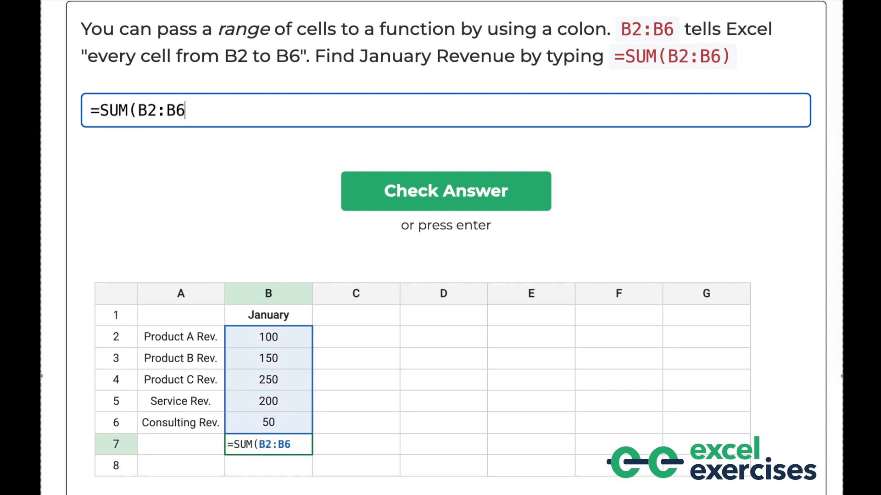
type(")")
Step: Clear the typed range from the SUM formula and re-enter it by selecting cells B2 to B6 in the grid
key("BackSpace")
key("BackSpace")
key("BackSpace")
key("BackSpace")
key("BackSpace")
key("BackSpace")
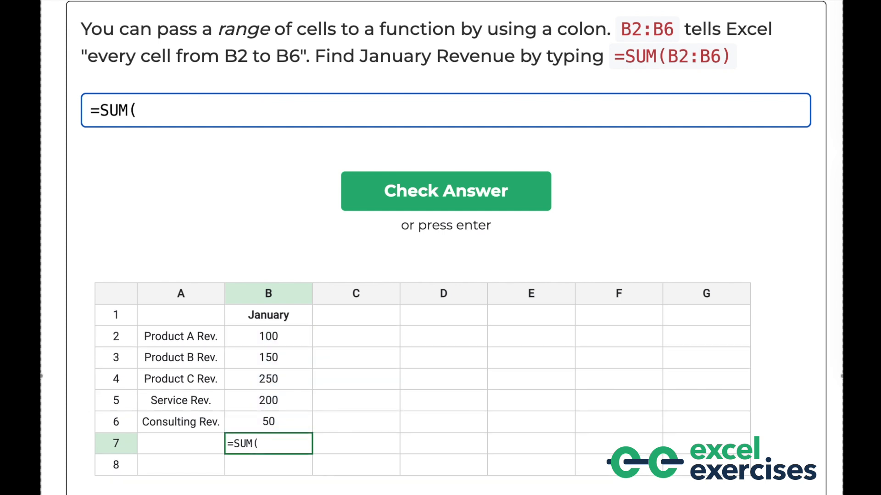
left_click(297, 337)
left_click_drag(296, 337, 286, 415)
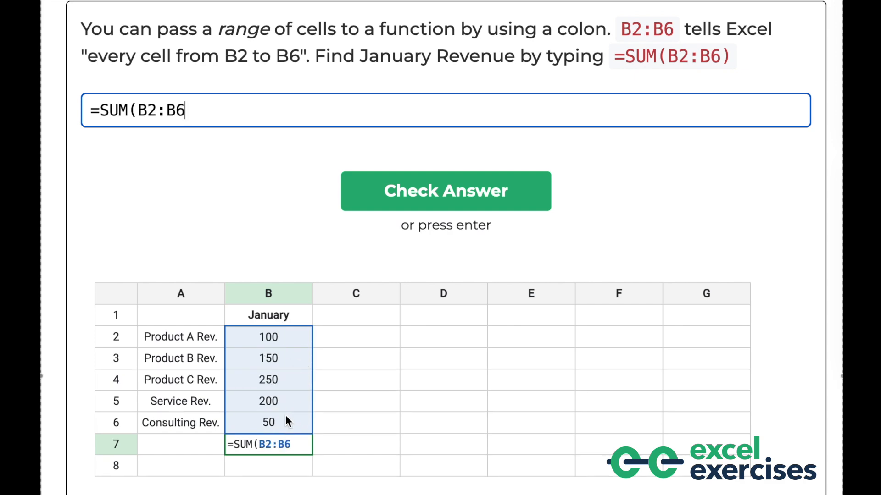
type(")")
Step: Clear the range from the SUM formula, try B7 as its only argument, and remove it again
key("BackSpace")
key("BackSpace")
key("BackSpace")
key("BackSpace")
key("BackSpace")
key("BackSpace")
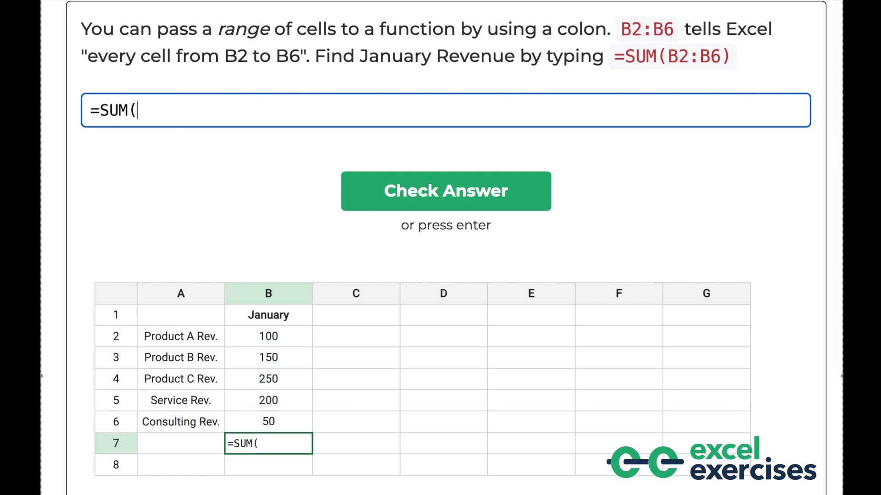
type("B6")
key("BackSpace")
type("7")
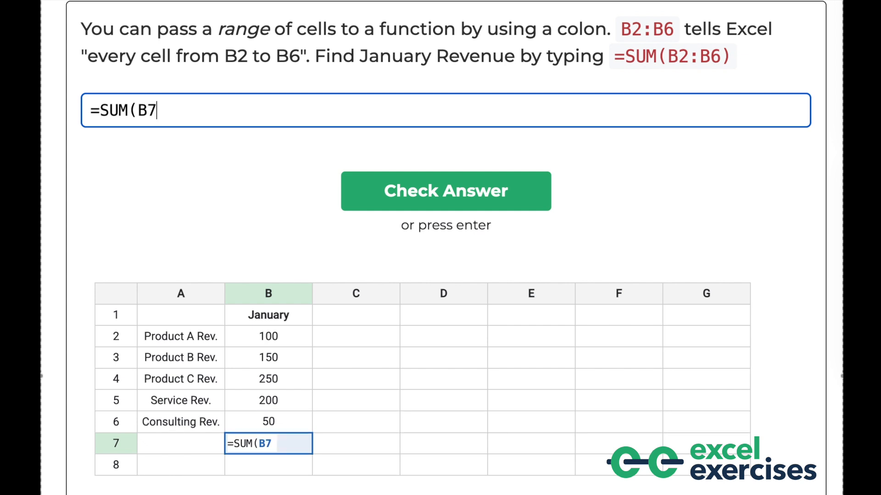
key("BackSpace")
key("BackSpace")
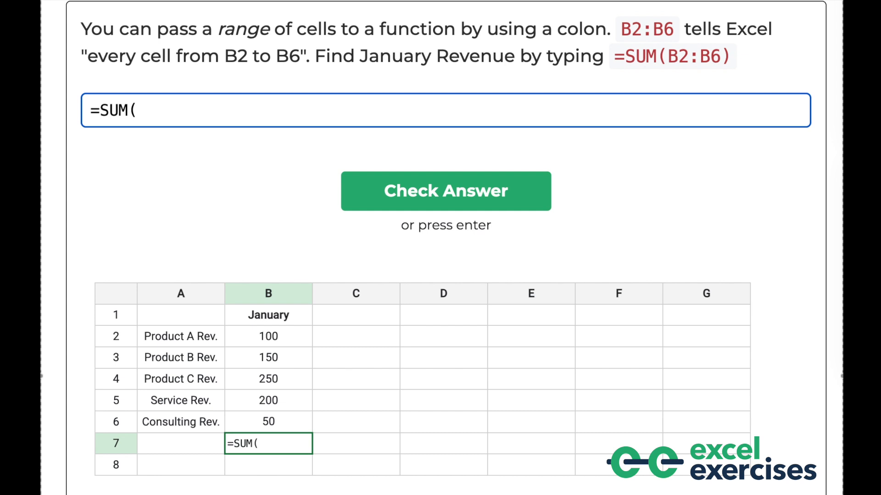
Step: Move the SUM formula's cell reference through neighbouring cells in the grid, ending on B6
key("Right")
key("Right")
key("Right")
key("Left")
key("Left")
key("Up")
key("Up")
key("Right")
key("Down")
key("Left")
key("Right")
key("Left")
key("Left")
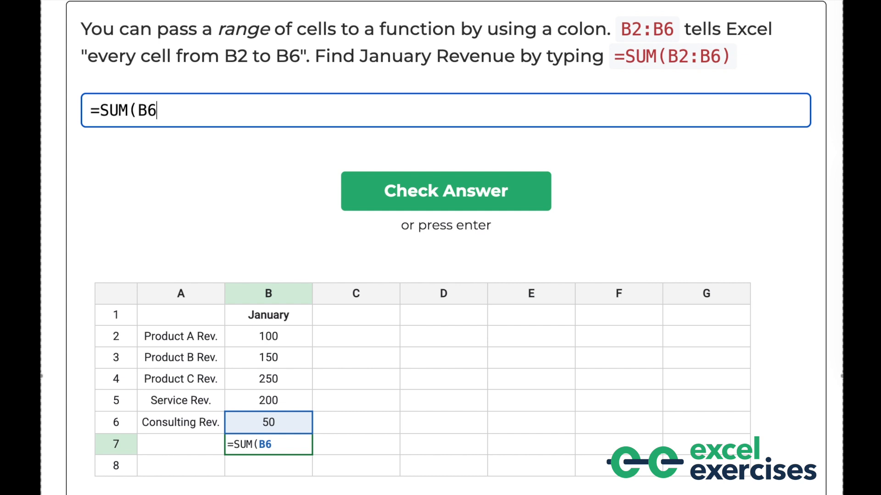
Step: Extend the reference from B6 up to B2, close the formula as =SUM(B2:B6), and submit it
key("ctrl+shift+Up")
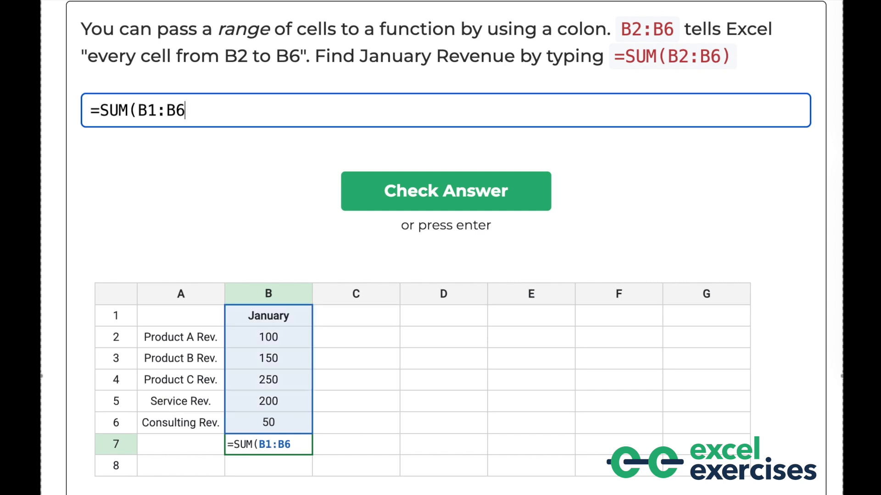
key("shift+Down")
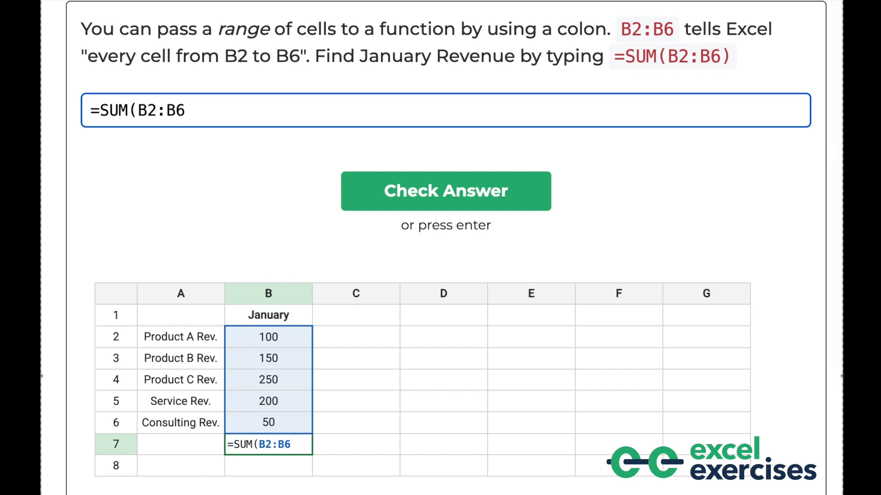
type(")")
key("Return")
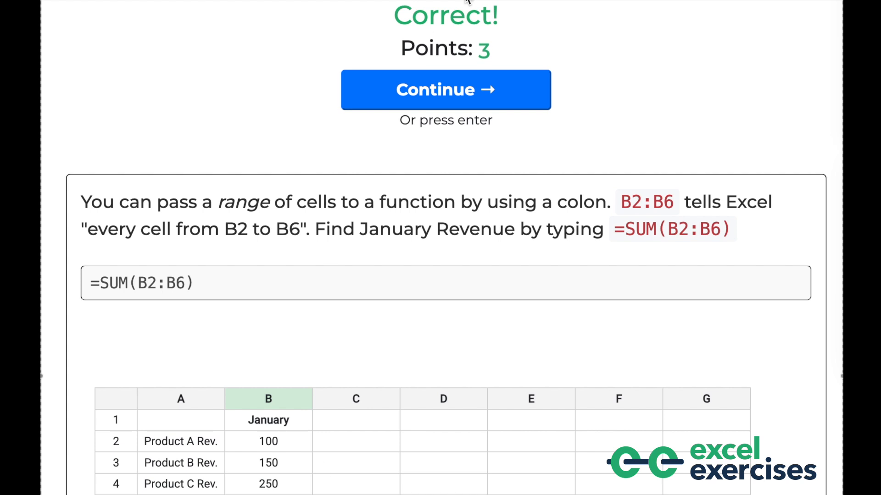
Step: Continue to the February revenue question and submit =SUM(C2:C6) as the answer, selecting the range in the grid
left_click(447, 77)
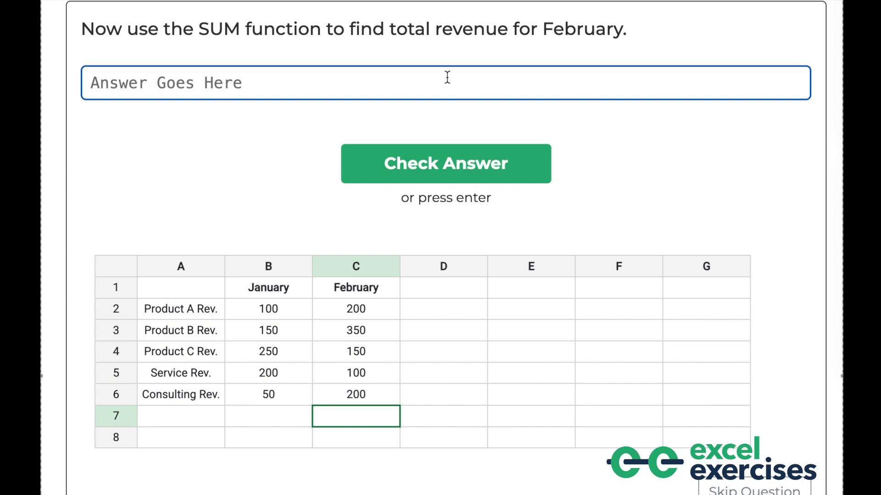
type("=SUM(")
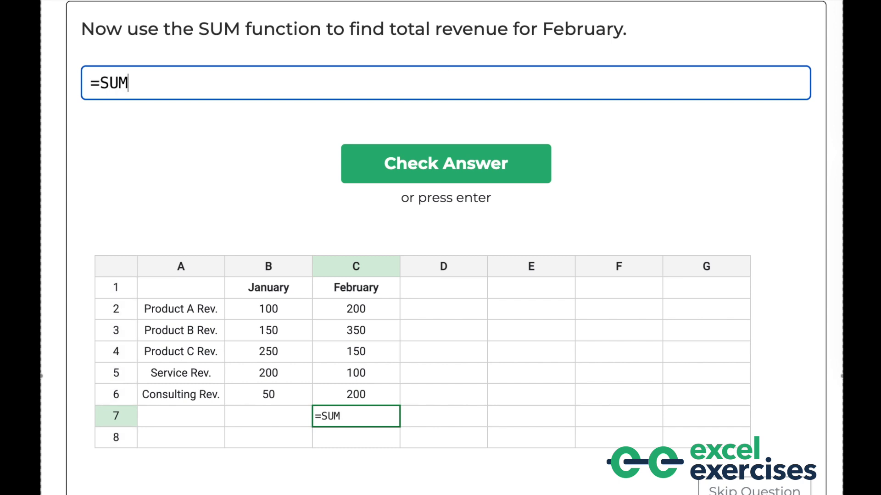
left_click_drag(393, 309, 385, 397)
type(")")
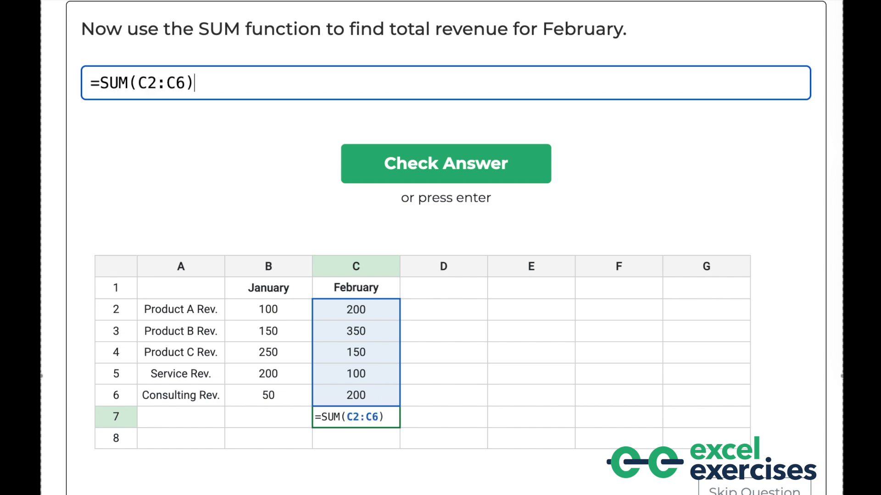
key("Return")
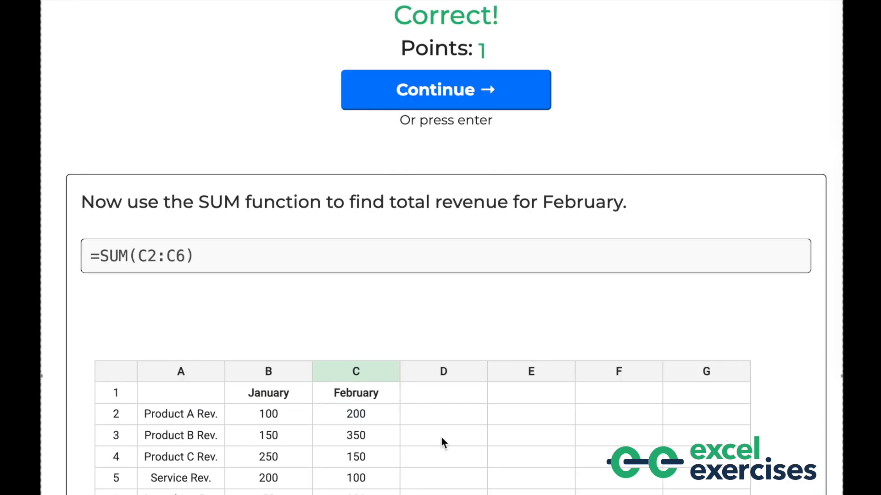
Step: Continue to the misreported February revenue question and enter =SUM(C2:C6, 100) as the answer
left_click(446, 104)
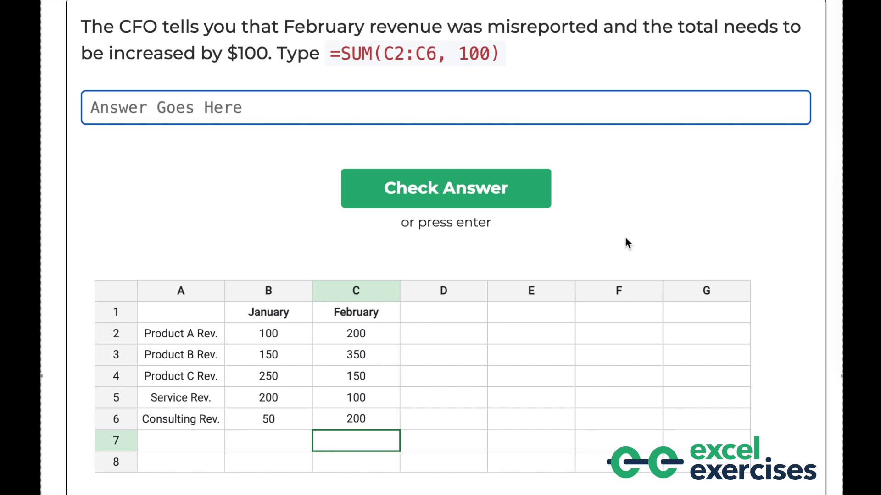
type("=")
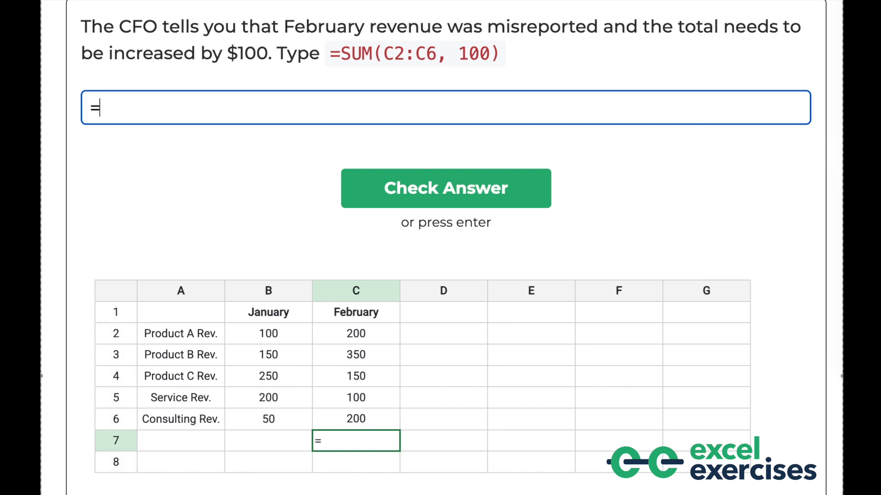
type("SUM")
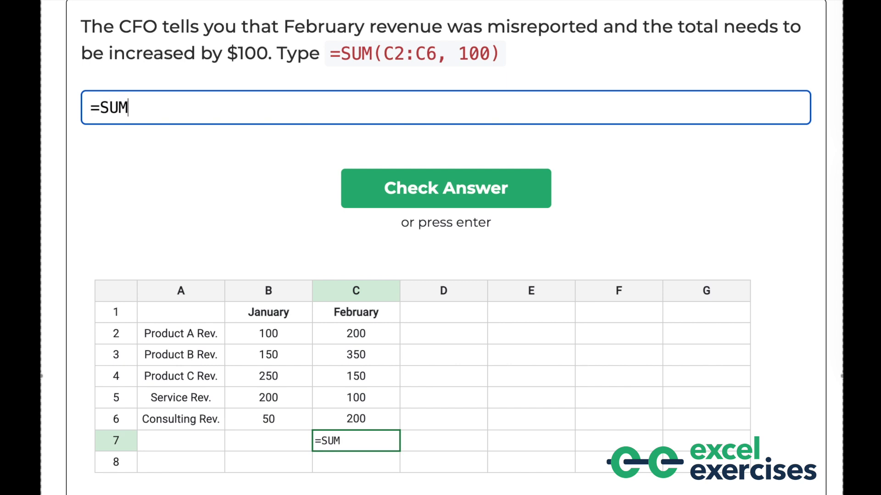
type("(C2:C6")
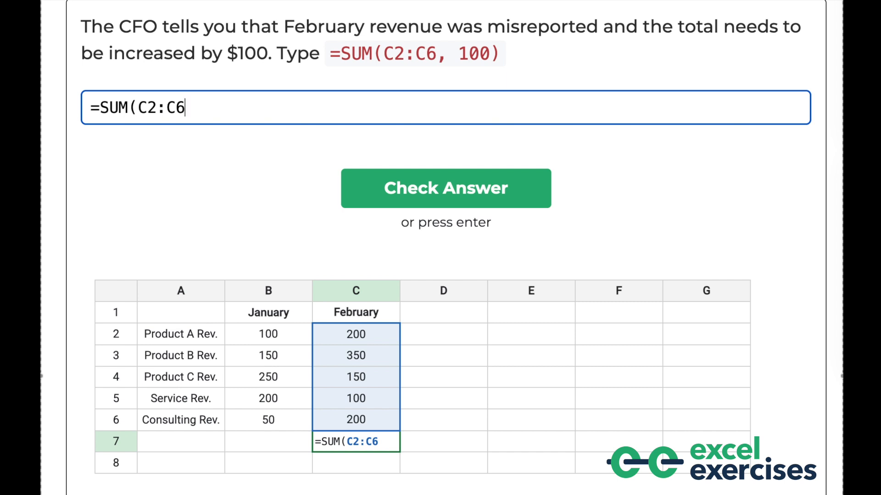
type(", 100)")
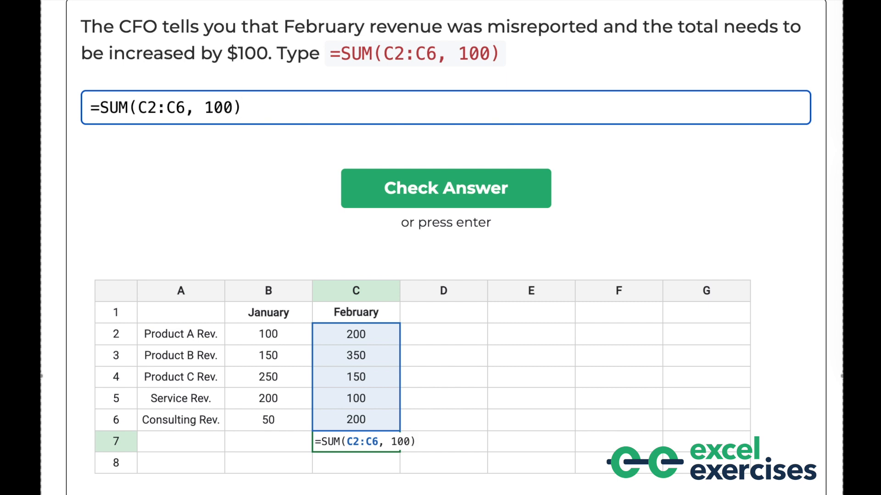
Step: Try 300 and cell B4 as additional arguments of the SUM formula, and restore it to =SUM(C2:C6, 100)
key("BackSpace")
type(", 300,")
left_click(271, 373)
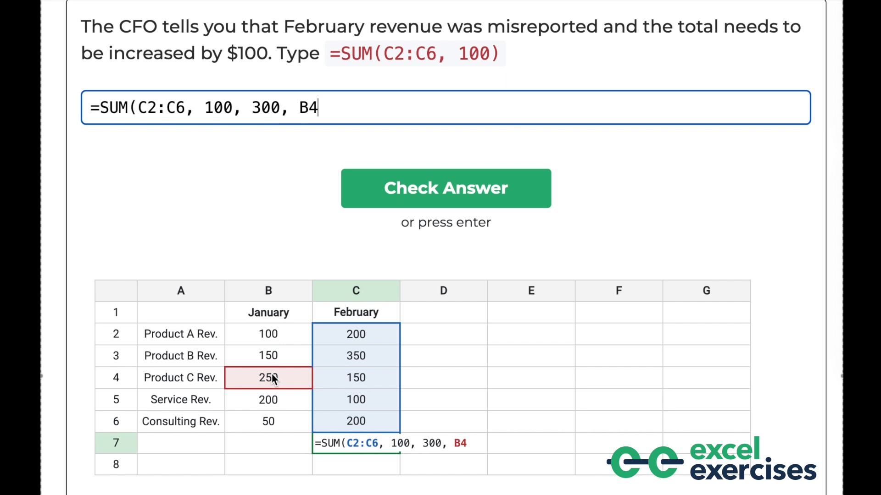
key("BackSpace")
key("BackSpace")
key("BackSpace")
key("BackSpace")
key("BackSpace")
key("BackSpace")
key("BackSpace")
key("BackSpace")
key("BackSpace")
type(")")
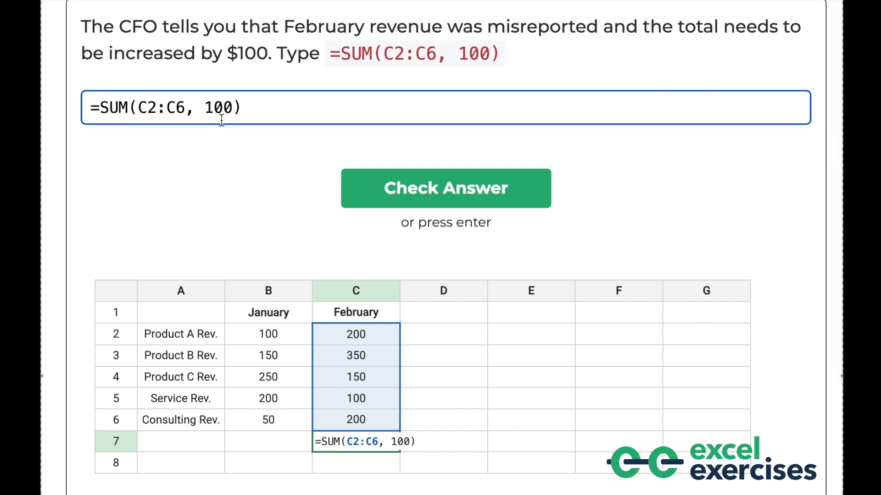
Step: Submit the adjusted February formula and answer the January-to-June revenue question with =SUM(B7:G7), selecting the range in the grid
key("Return")
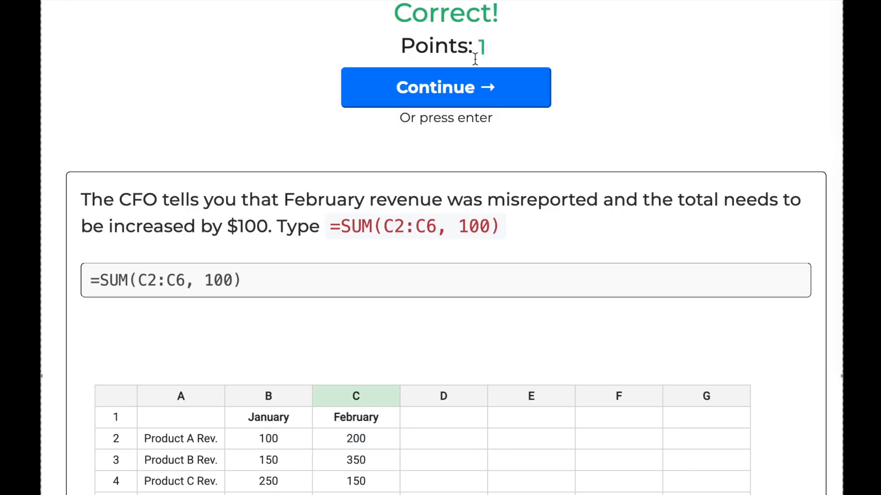
left_click(459, 87)
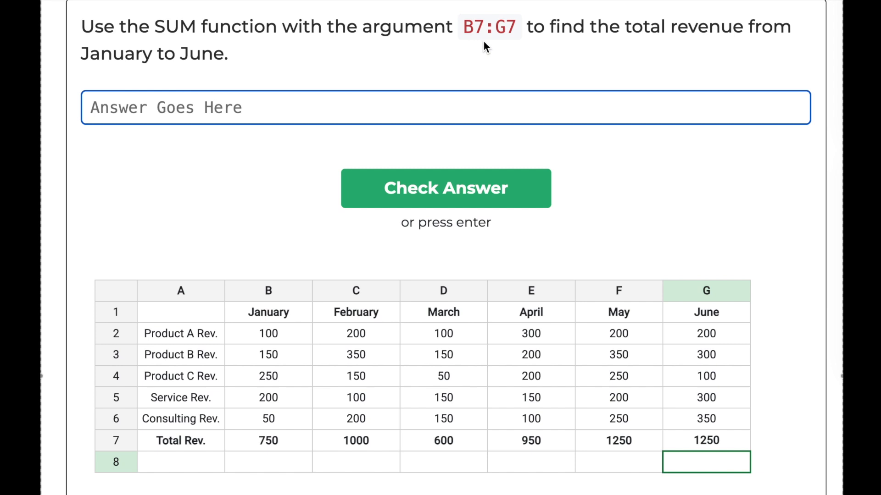
left_click(408, 28)
double_click(407, 28)
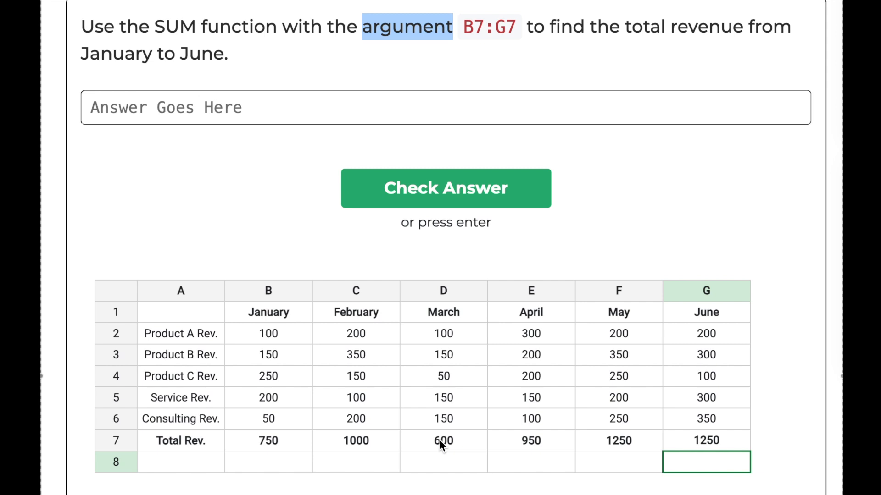
left_click(424, 96)
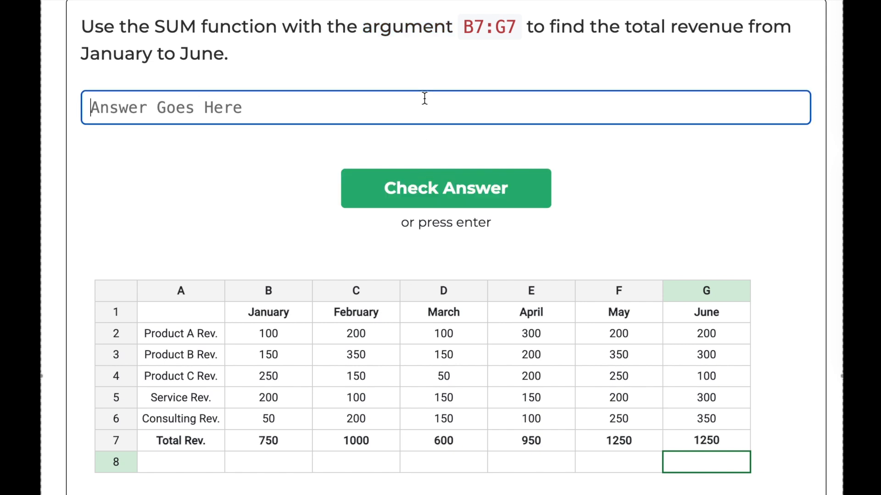
type("=SUM(")
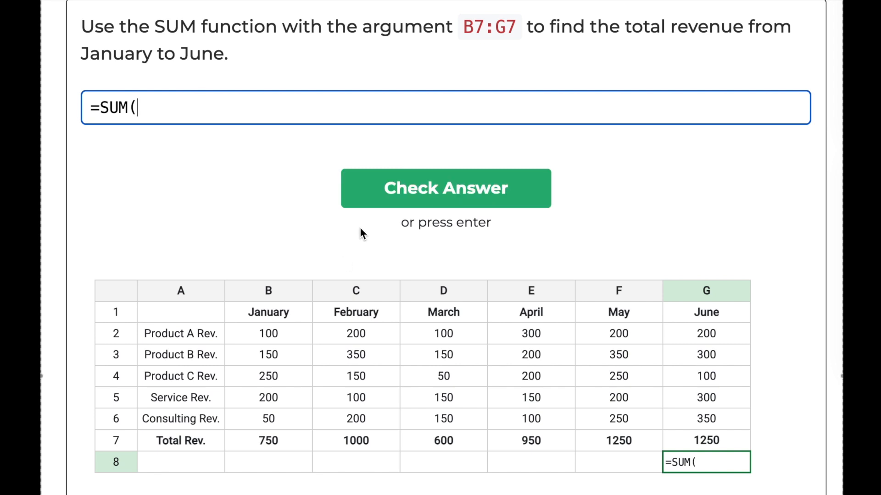
left_click_drag(283, 435, 677, 443)
type(")")
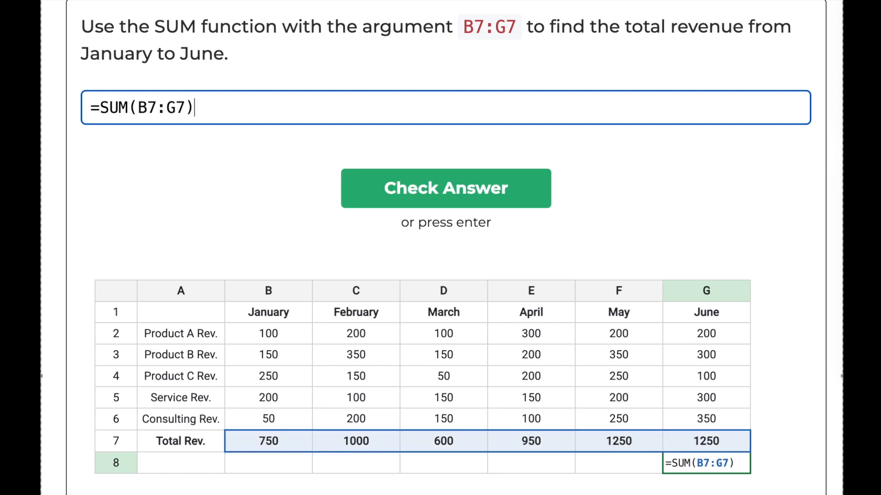
key("Return")
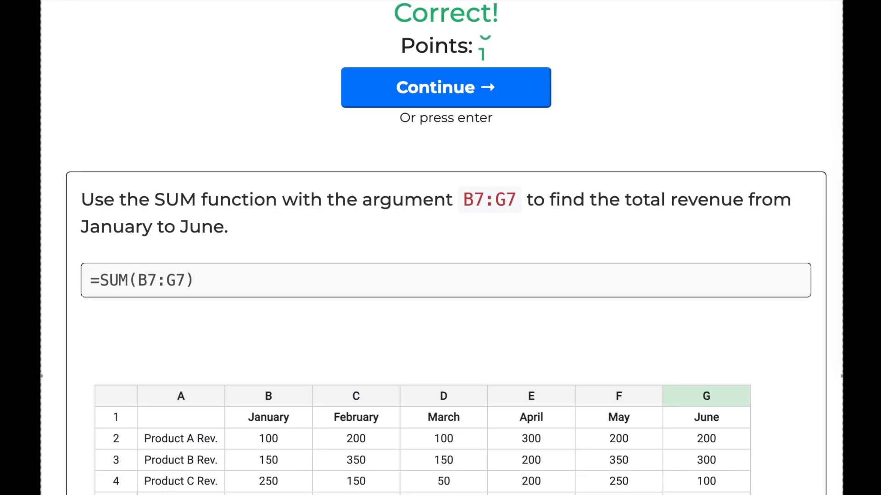
Step: Continue to the January-through-June total sales question and submit =SUM(B2:B7) as the answer
left_click(463, 89)
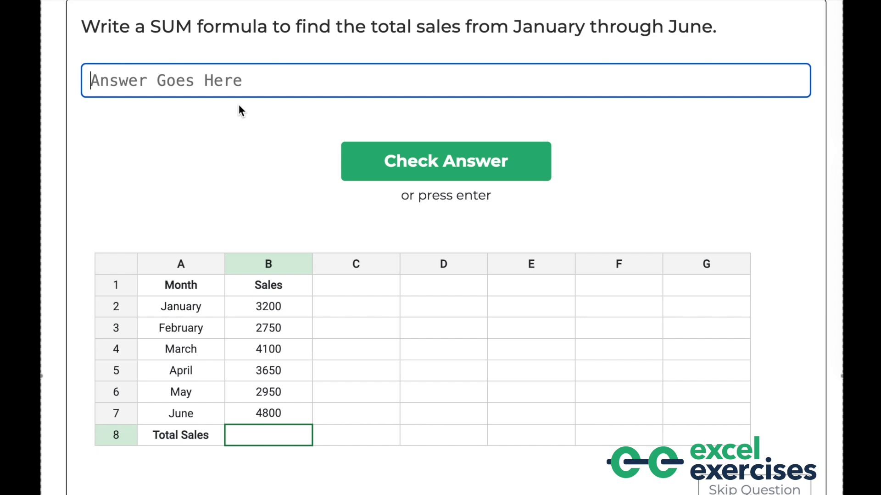
type("=su")
key("BackSpace")
key("BackSpace")
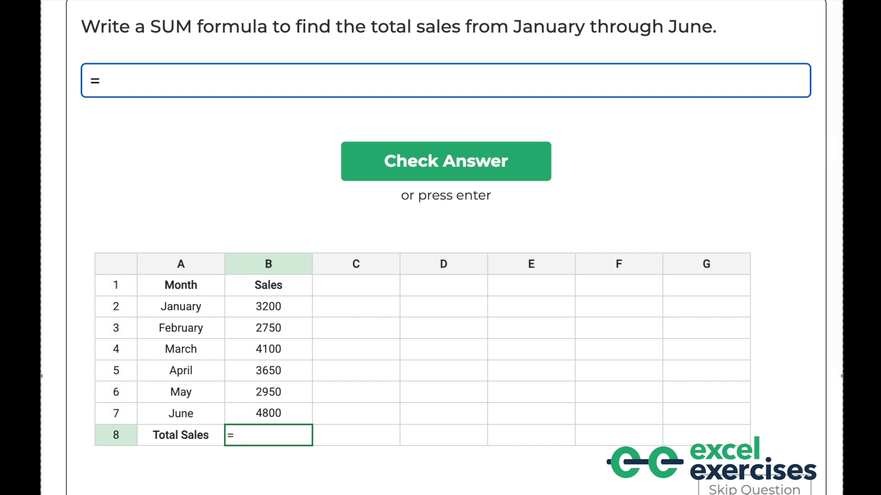
type("SUM(B7")
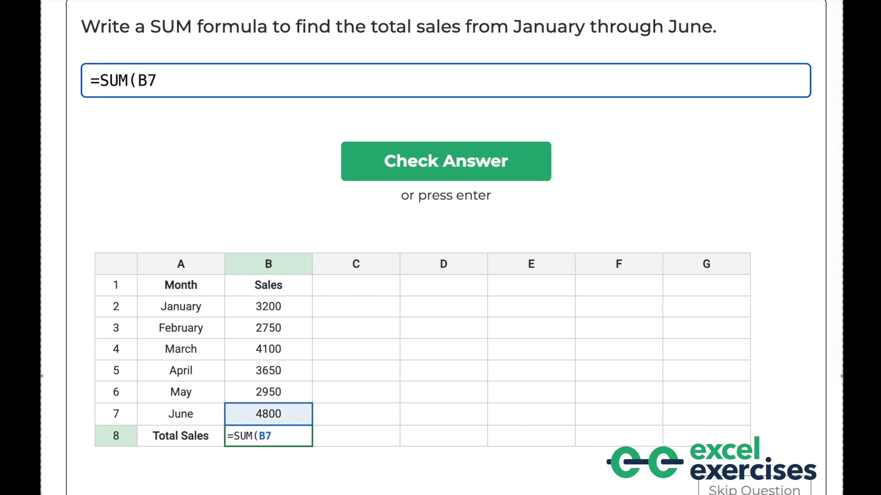
key("ctrl+shift+Up")
key("shift+Down")
type(")")
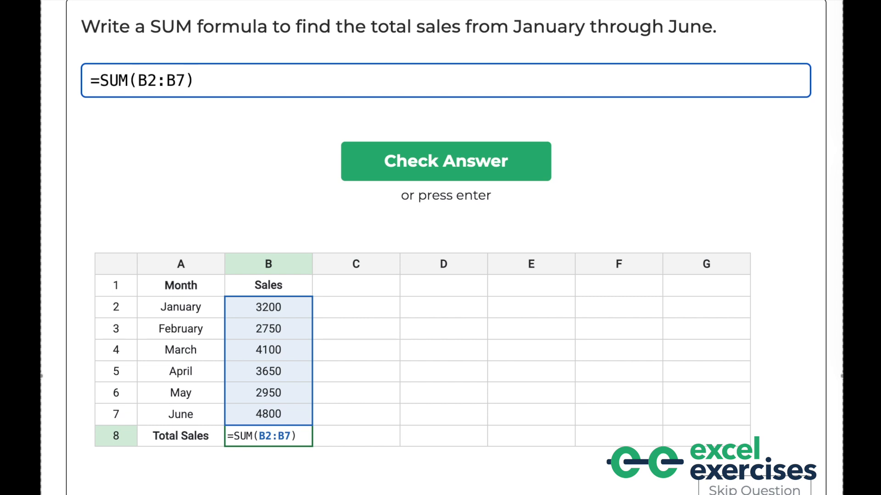
key("Return")
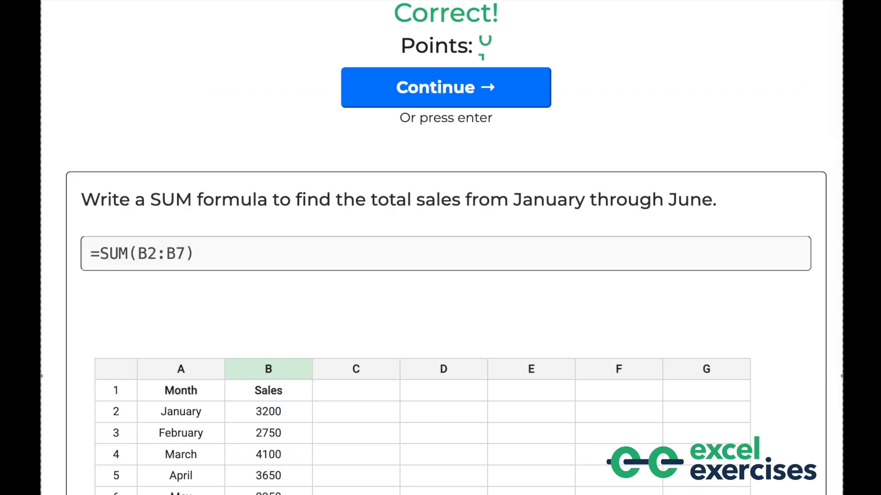
Step: Continue to the question on bats counted across all cave sites and submit =SUM(B2:B7), picking the range in the grid
left_click(425, 87)
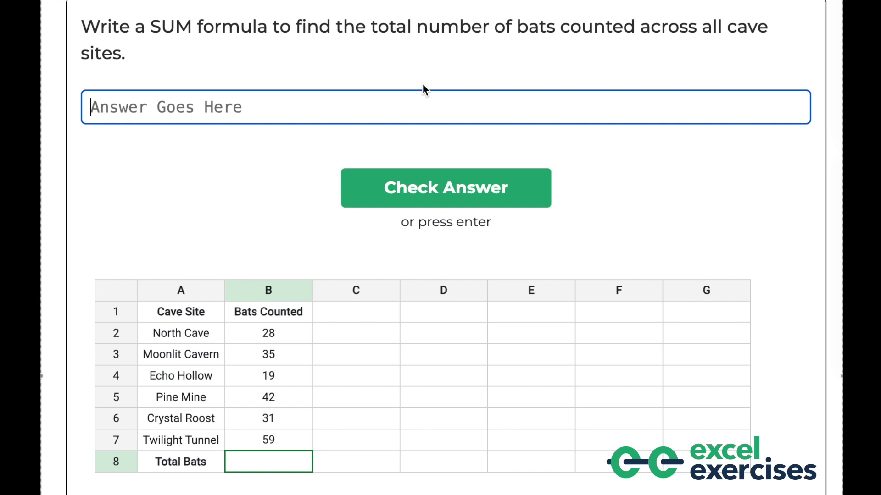
type("=SUM(")
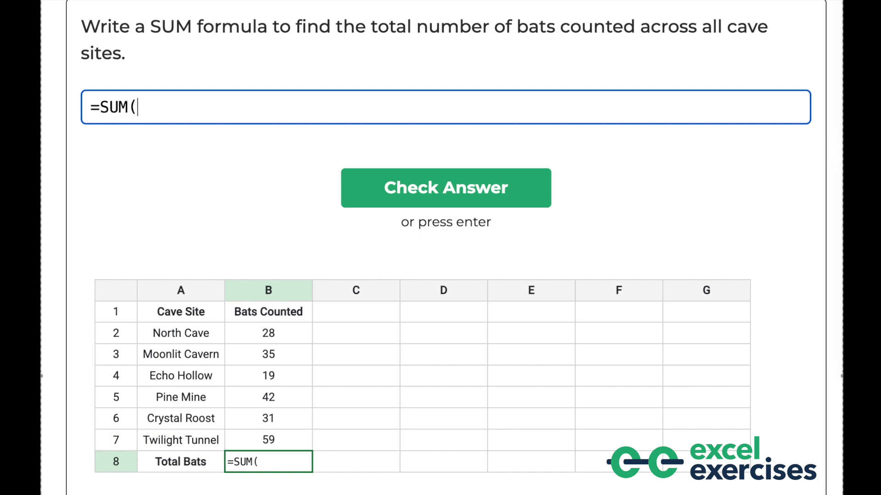
key("Up")
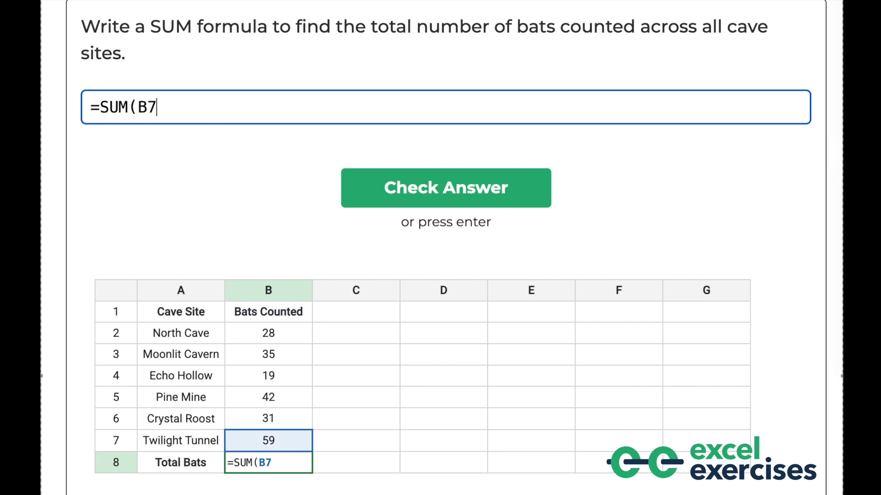
key("ctrl+shift+Up")
key("shift+Down")
type(")")
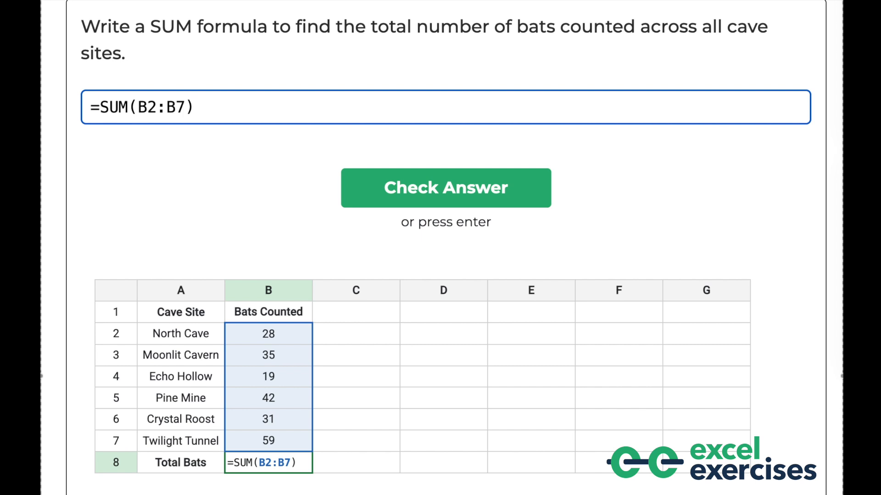
key("Return")
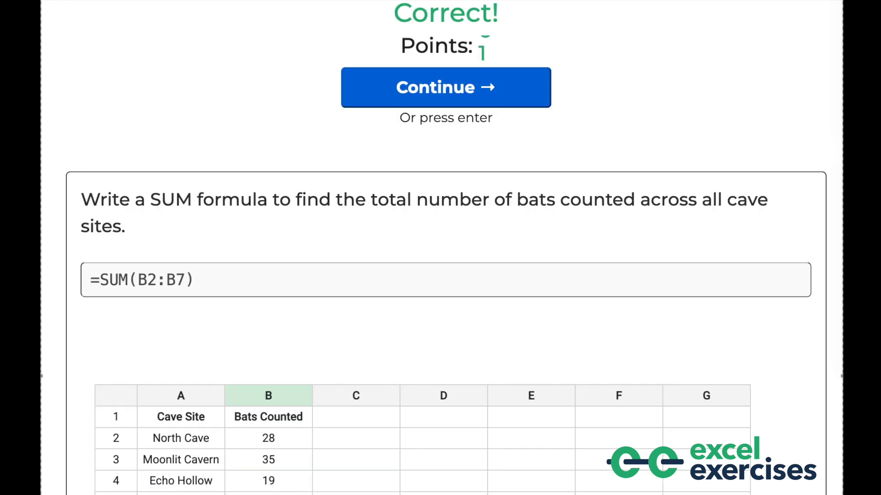
Step: Continue to the question on the bat count across both nights and enter =SUM(B2:C2), selecting the two cells in the grid
key("Return")
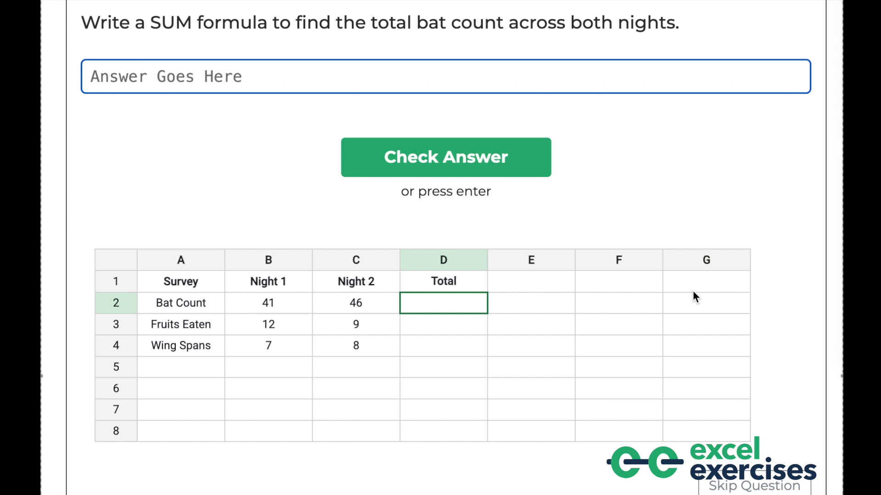
type("=SUM(")
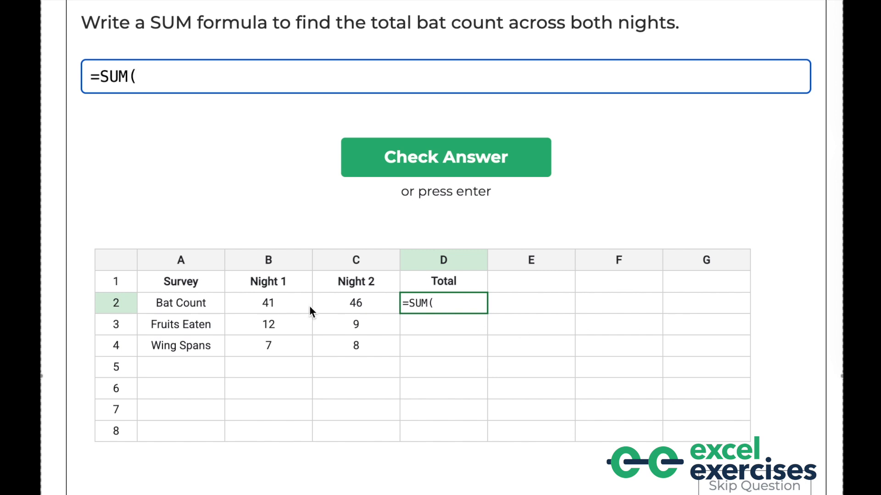
left_click_drag(300, 303, 328, 303)
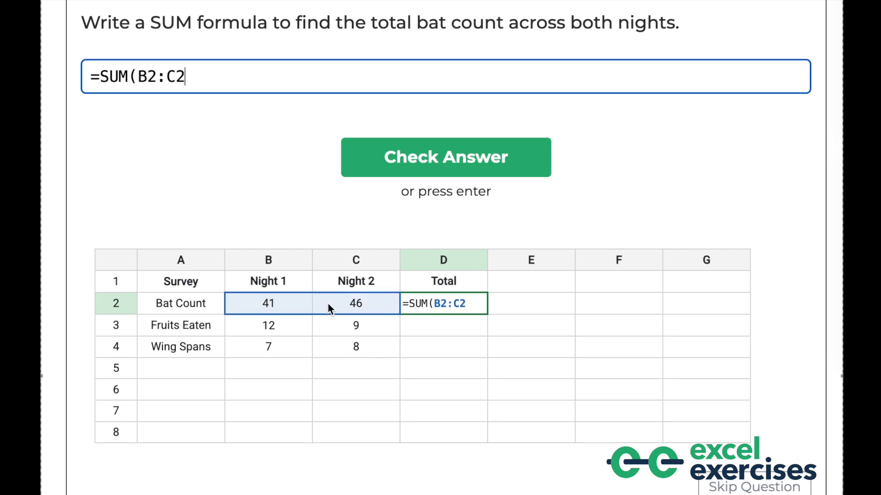
type(")")
Step: Change the range to separate arguments, submit =SUM(B2, C2), and continue to the flight time question
key("BackSpace")
key("BackSpace")
key("BackSpace")
key("BackSpace")
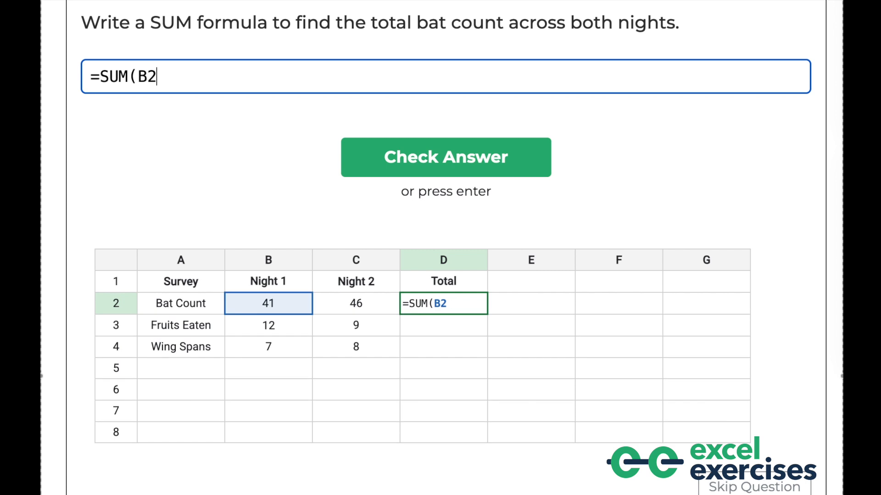
type(", C2")
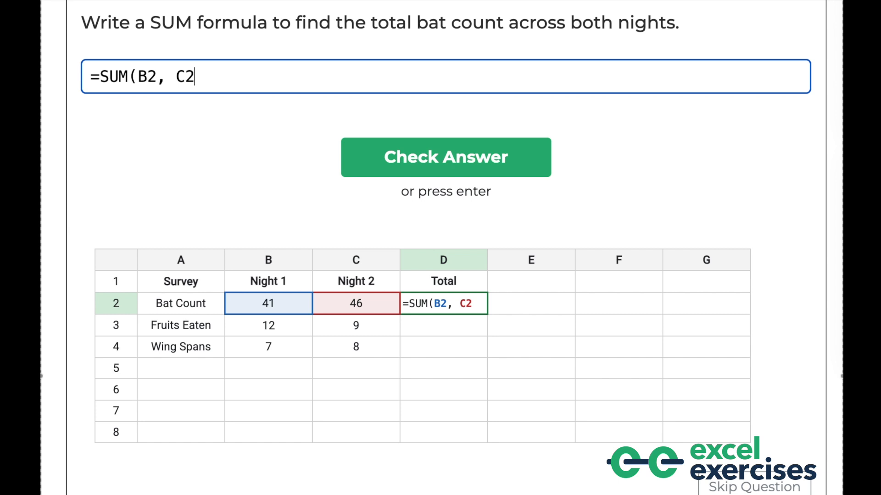
type(")")
key("Return")
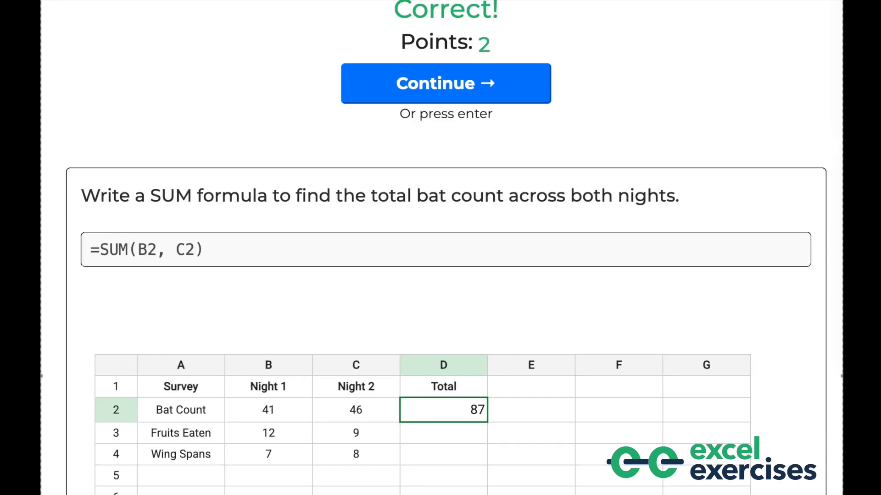
key("Return")
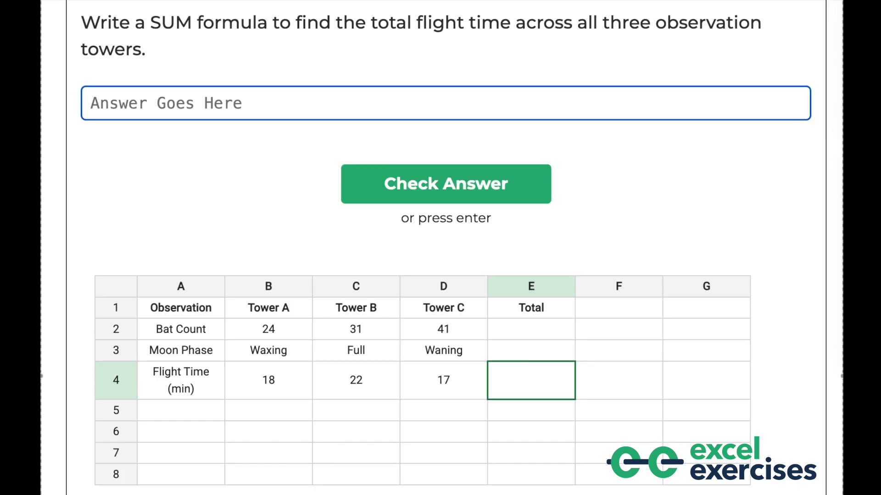